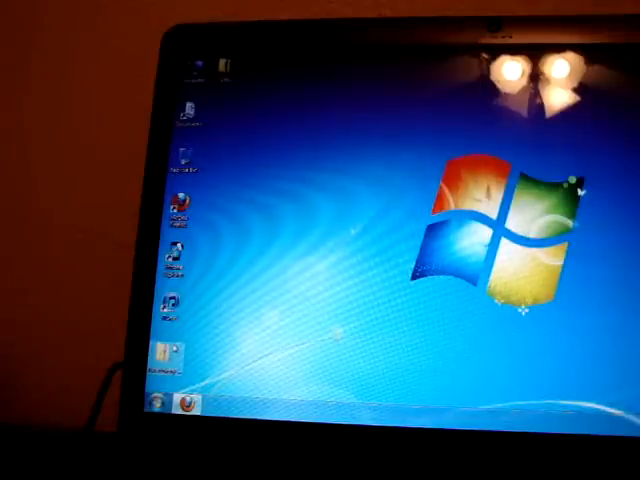
- Copy zlib1.dll from the downloaded folder onto the desktop and close the folder window
double_click(165, 355)
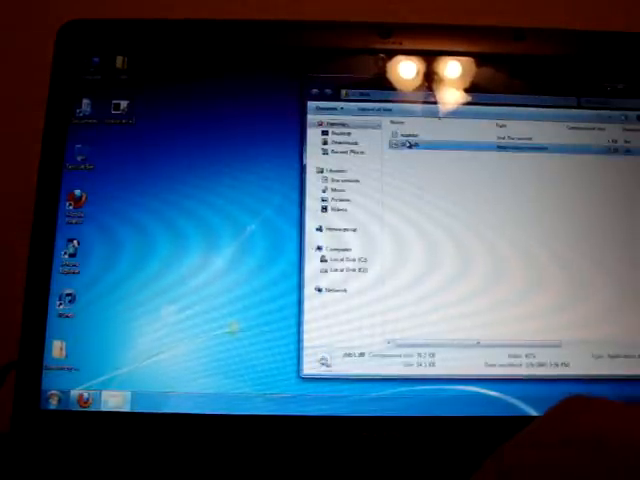
drag(248, 140, 115, 155)
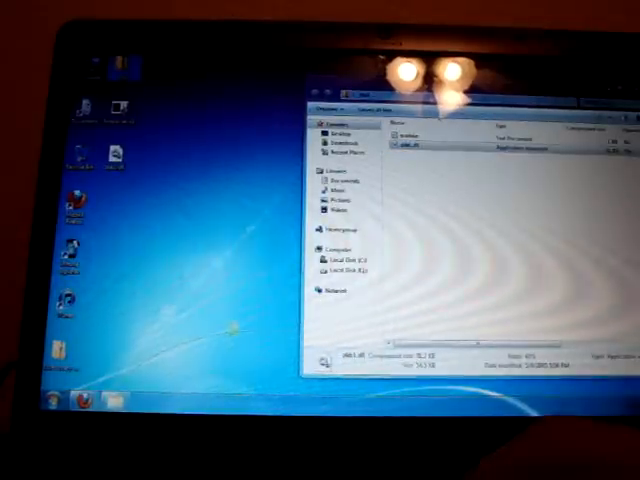
key(alt+F4)
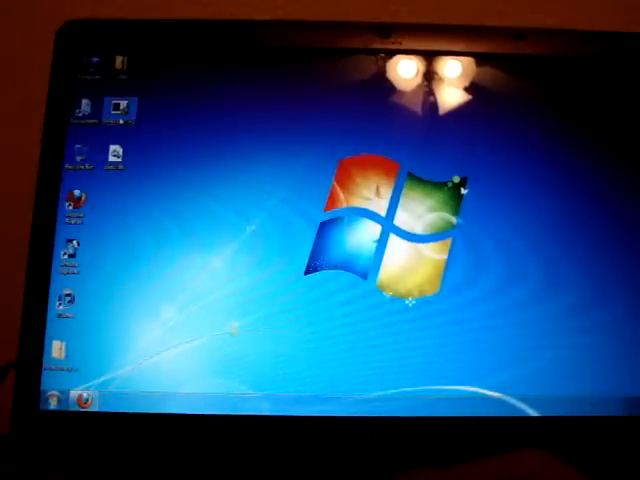
- In fixrecovery43's Properties, unblock the file and enable Run this program as an administrator under Compatibility
right_click(120, 115)
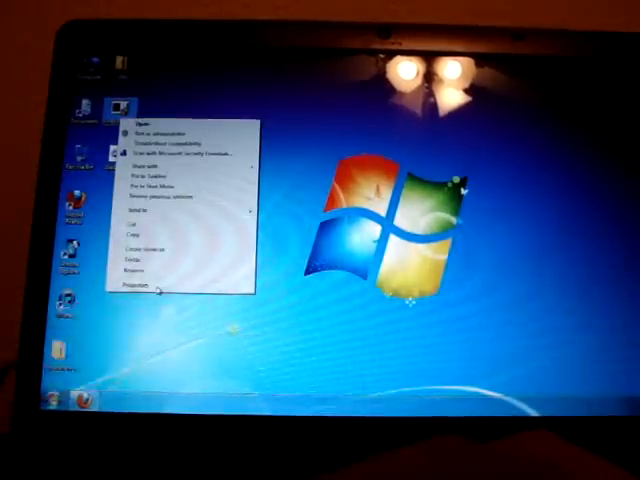
click(140, 286)
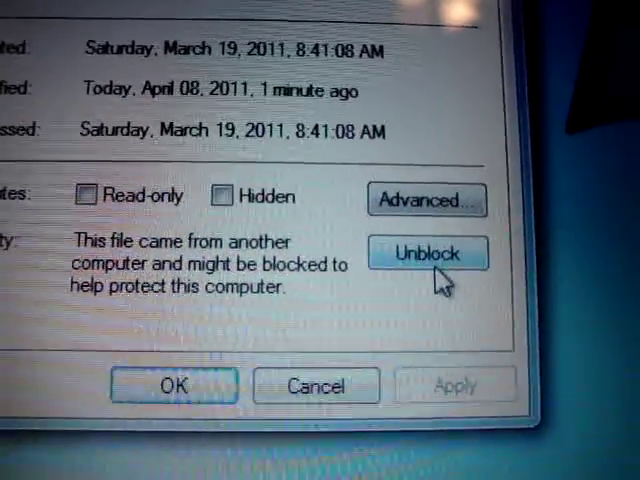
click(440, 272)
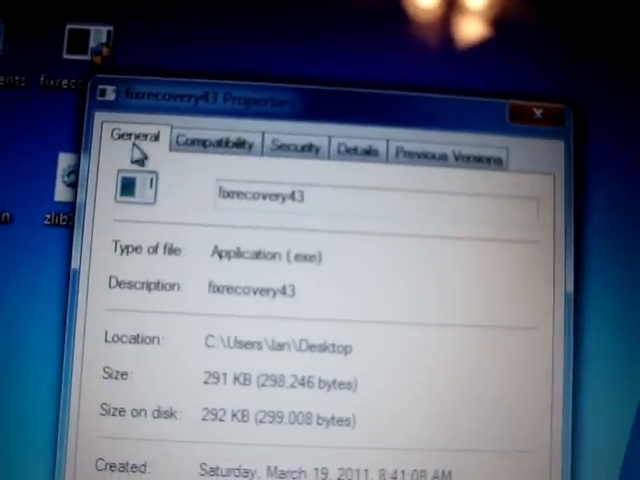
click(195, 144)
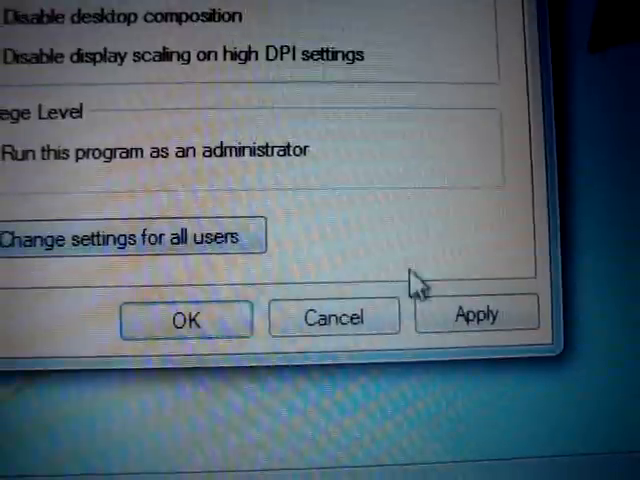
click(476, 320)
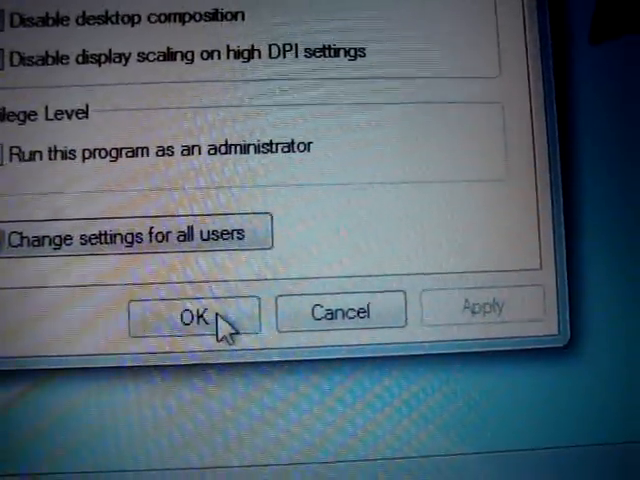
click(222, 326)
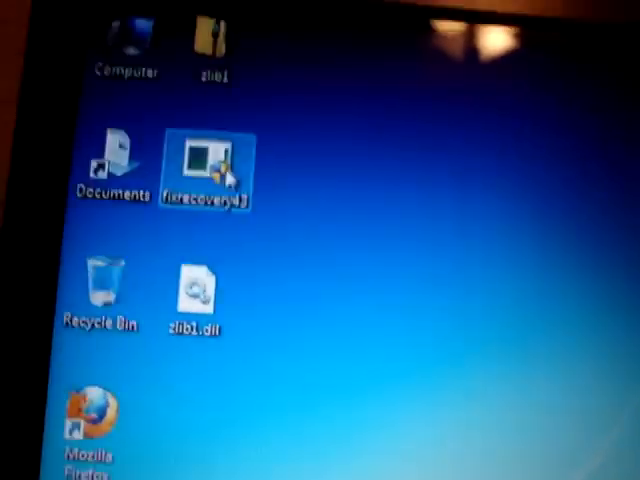
- Launch fixrecovery43 from the desktop so its User Account Control prompt appears
click(186, 65)
click(148, 201)
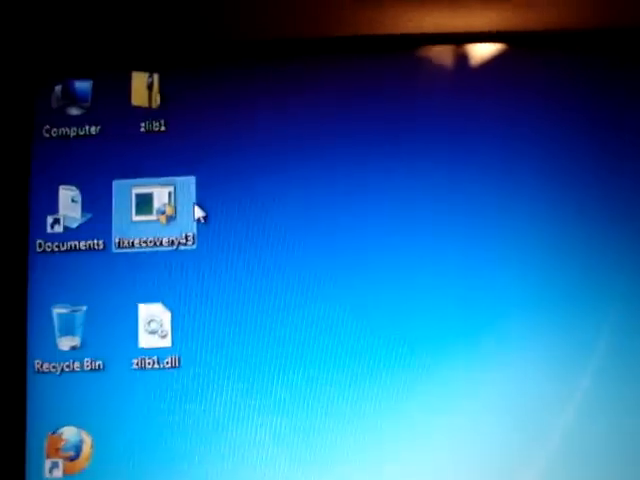
double_click(124, 190)
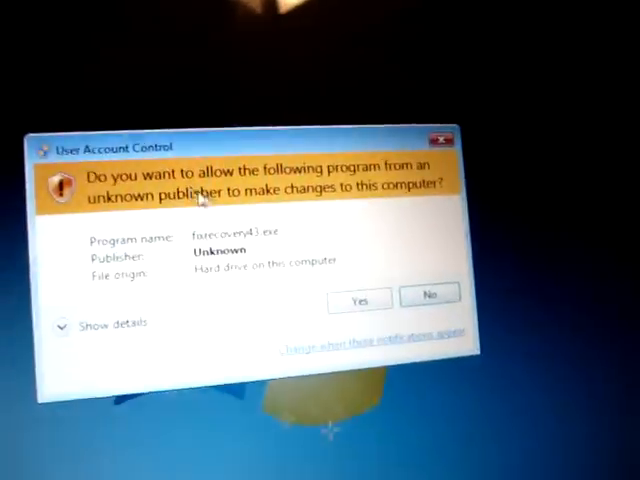